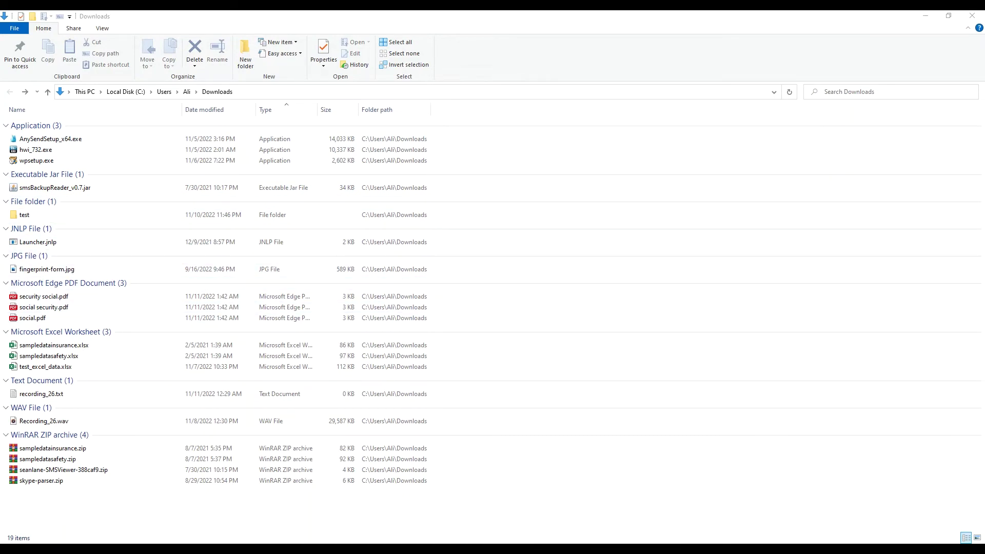
# - Search Downloads for recording_26 by taking the recording_26.txt suggestion and trimming its extension
pyautogui.click(65, 424)
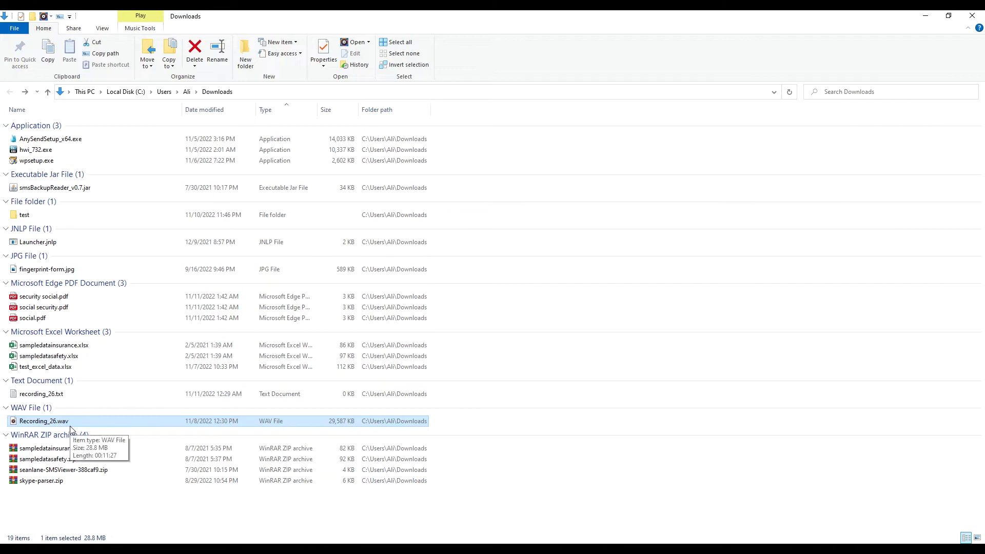
pyautogui.click(853, 93)
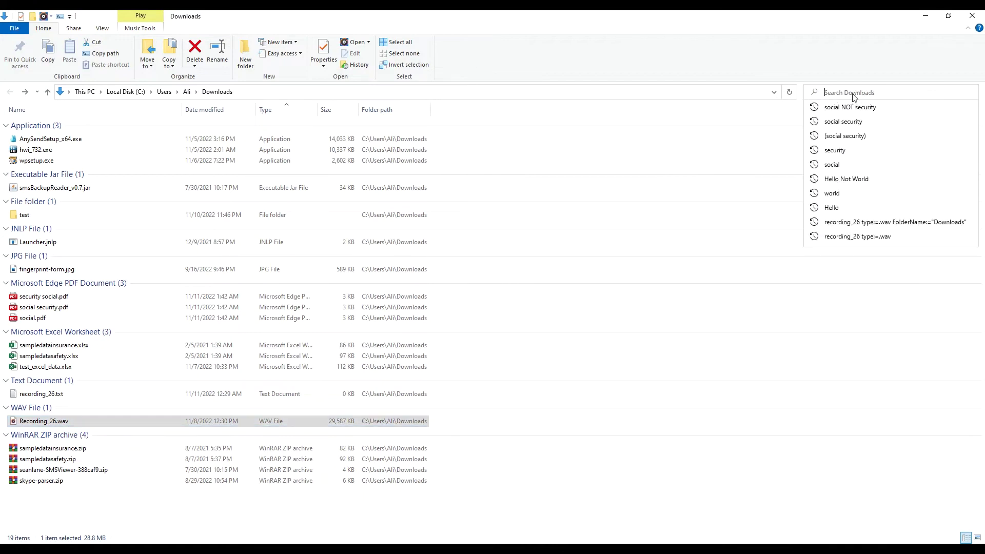
pyautogui.write('recor')
pyautogui.press('Down')
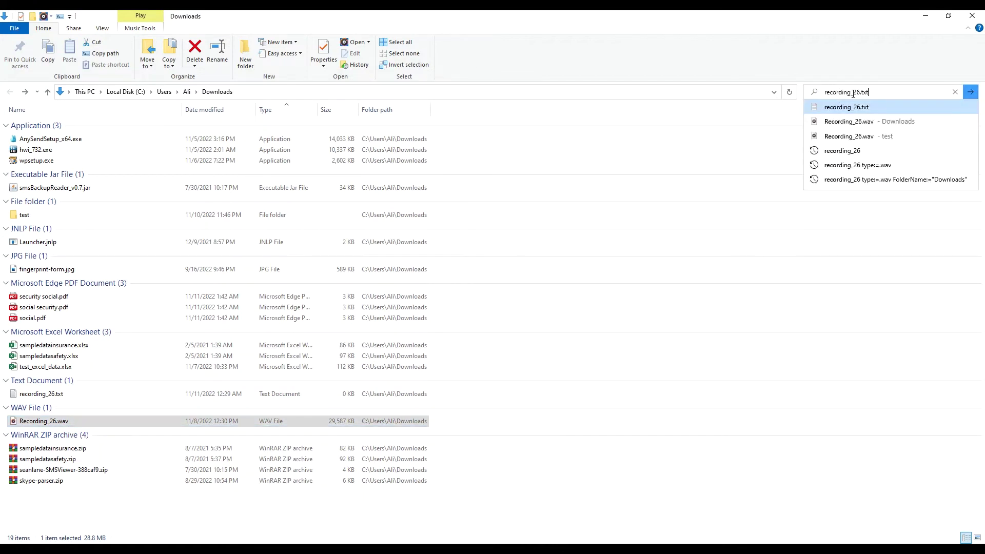
pyautogui.press('BackSpace')
pyautogui.press('BackSpace')
pyautogui.press('BackSpace')
pyautogui.press('BackSpace')
pyautogui.press('Return')
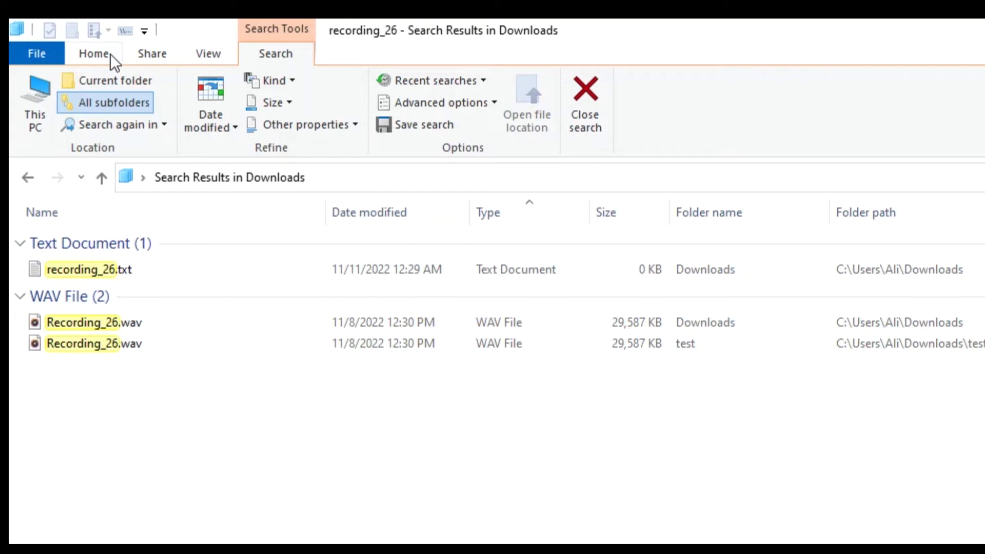
pyautogui.click(220, 59)
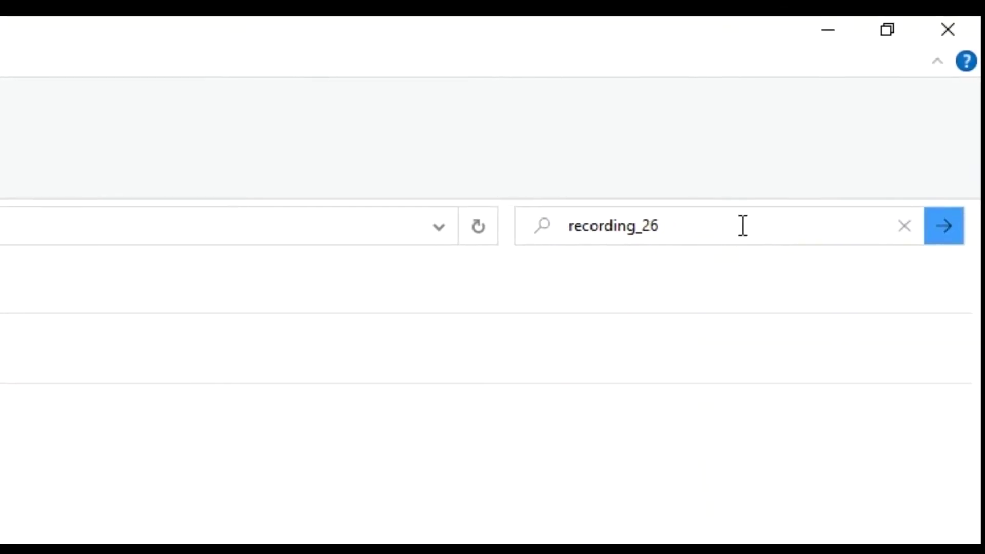
# - Append type:=.wav to the recording_26 query and open the Recording_26.wav from the test folder
pyautogui.click(743, 226)
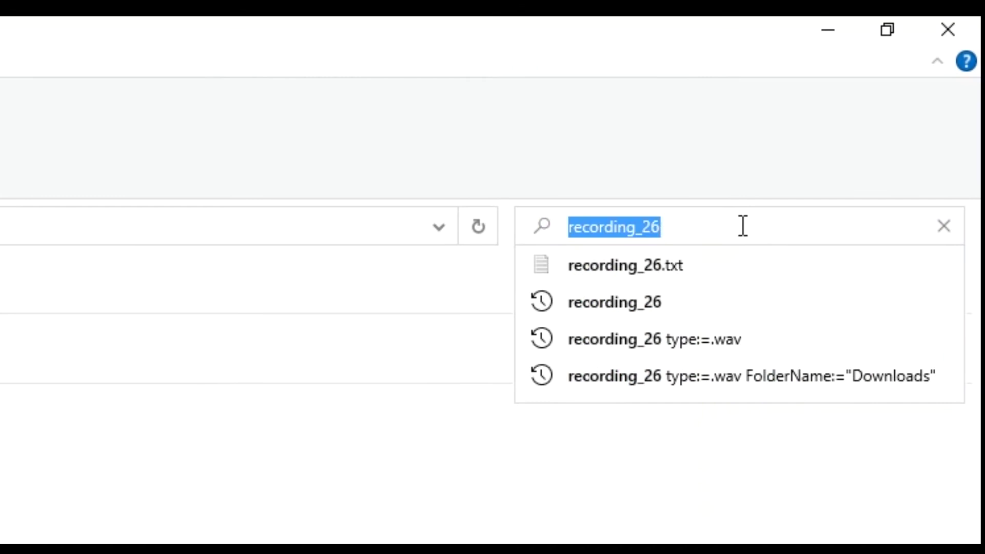
pyautogui.click(743, 226)
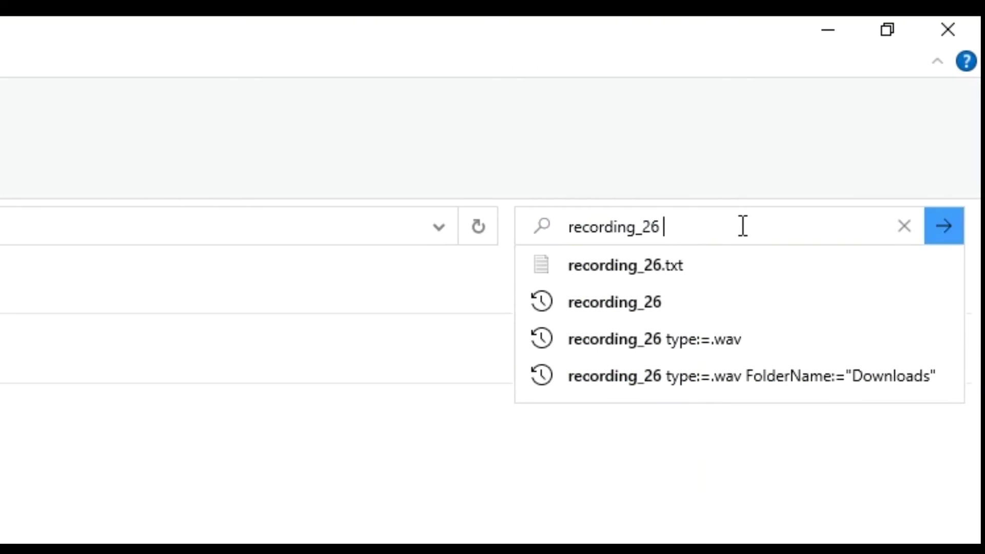
pyautogui.write('ty')
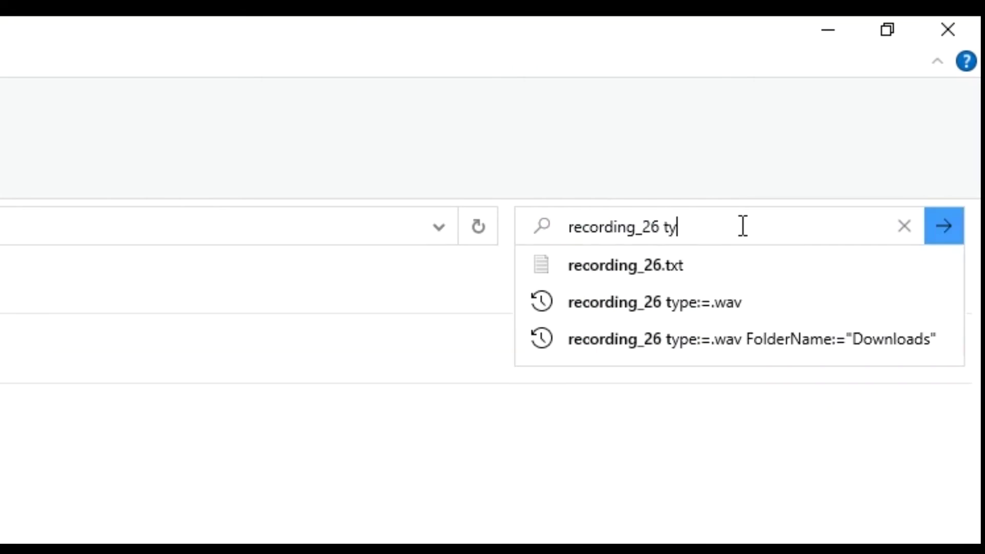
pyautogui.write('pe:=.wav')
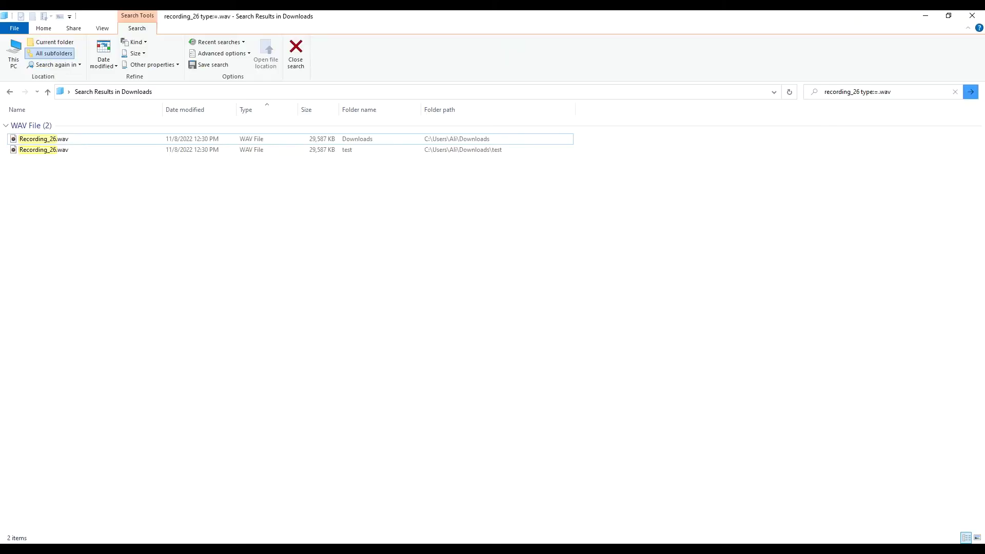
pyautogui.doubleClick(146, 150)
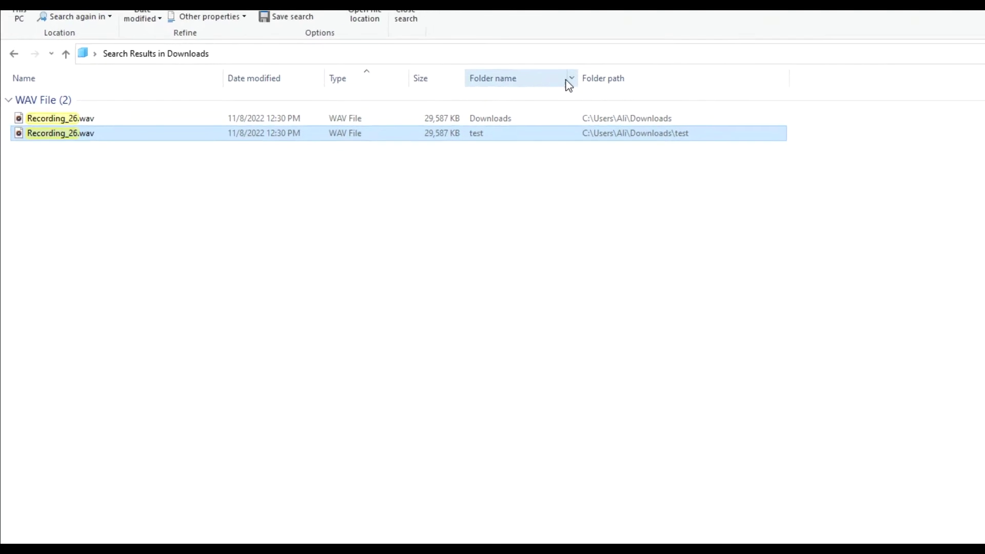
# - Browse the Choose Details column list without changes, then go back to the Downloads listing
pyautogui.rightClick(762, 80)
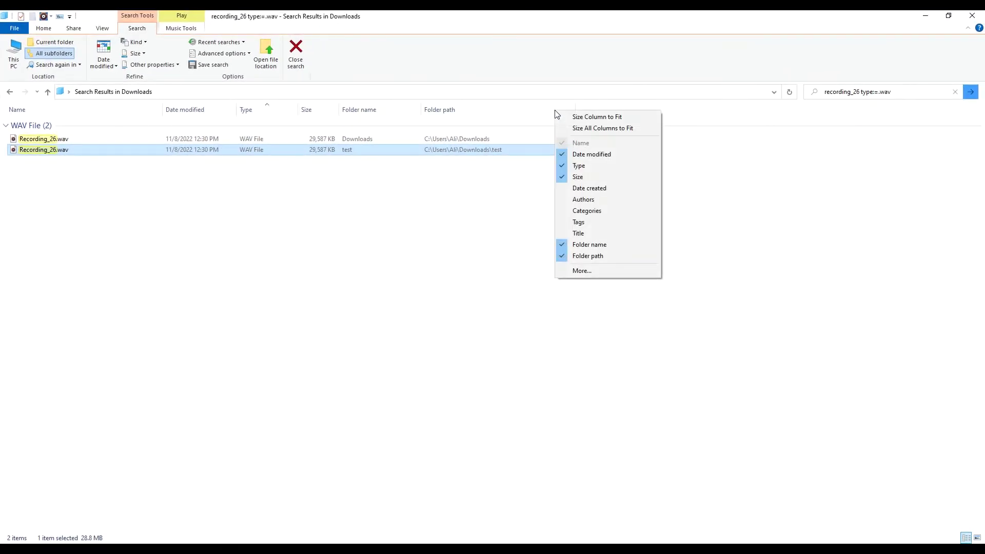
pyautogui.click(582, 270)
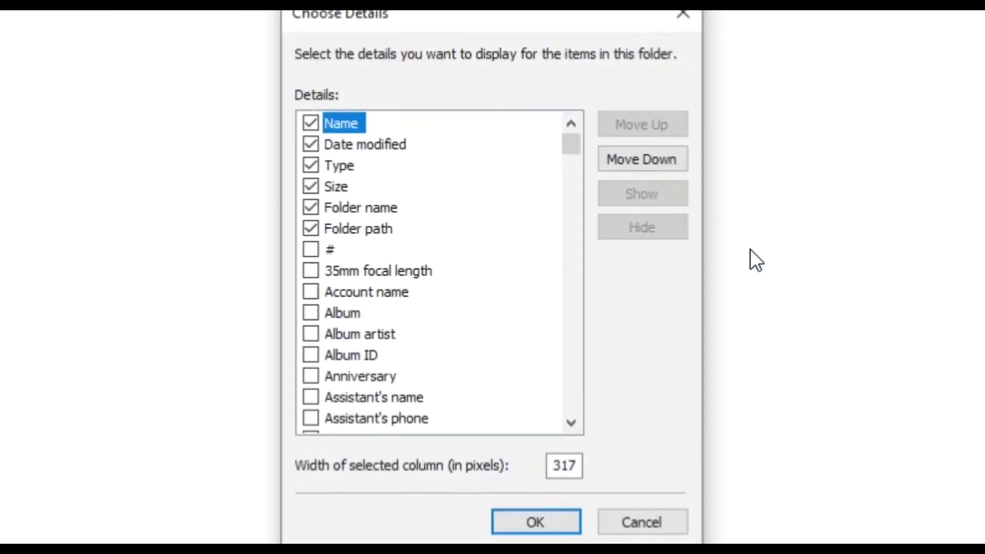
pyautogui.click(359, 229)
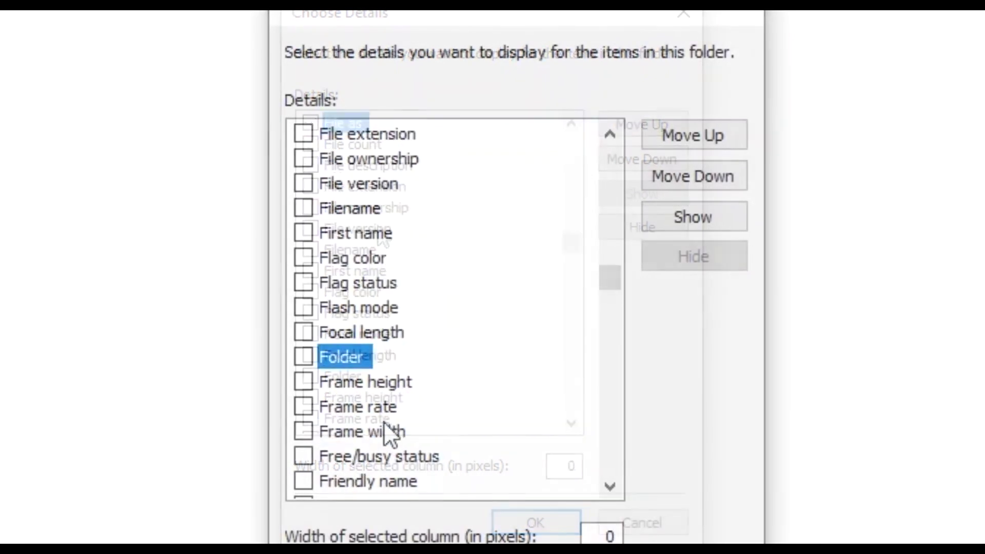
pyautogui.scroll(-4, 370, 400)
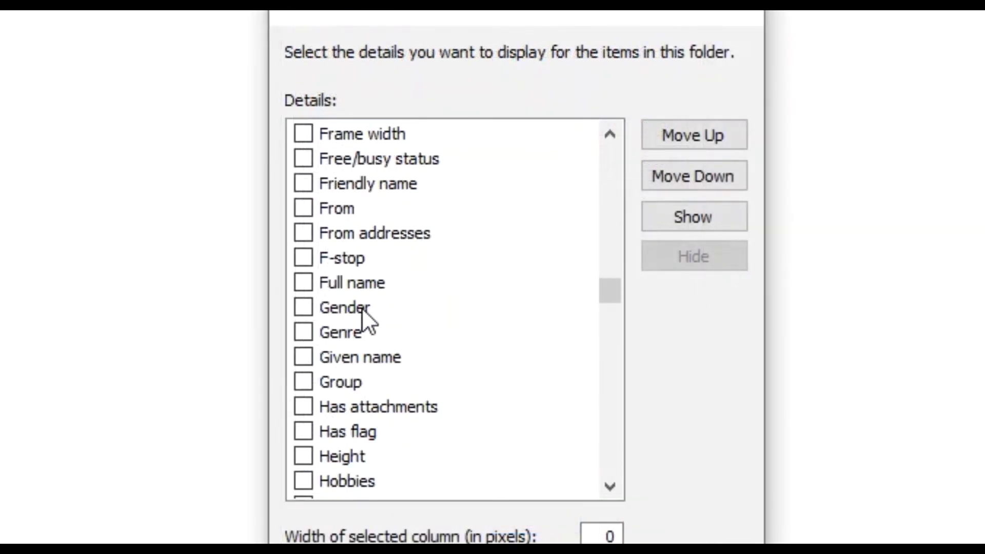
pyautogui.scroll(1, 357, 283)
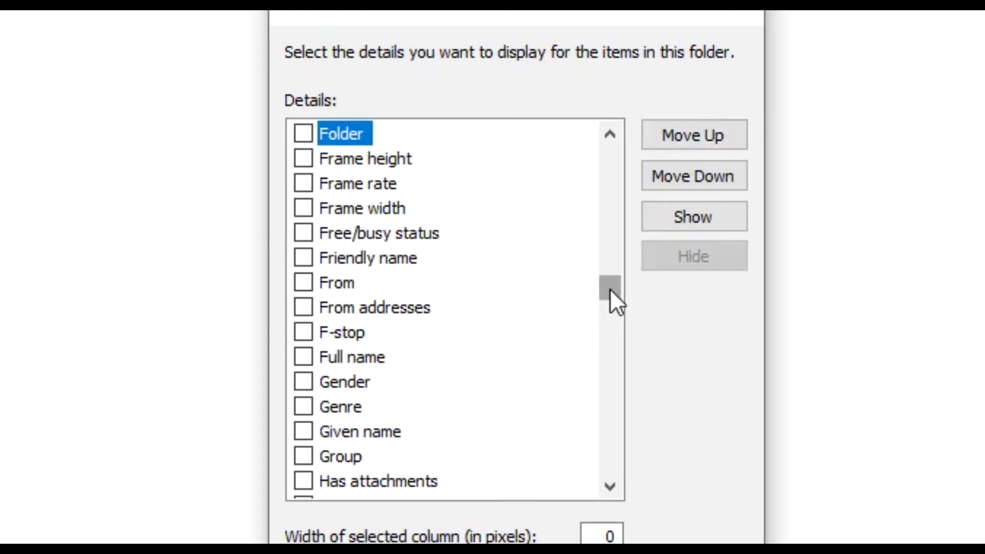
pyautogui.moveTo(610, 282); pyautogui.dragTo(608, 139)
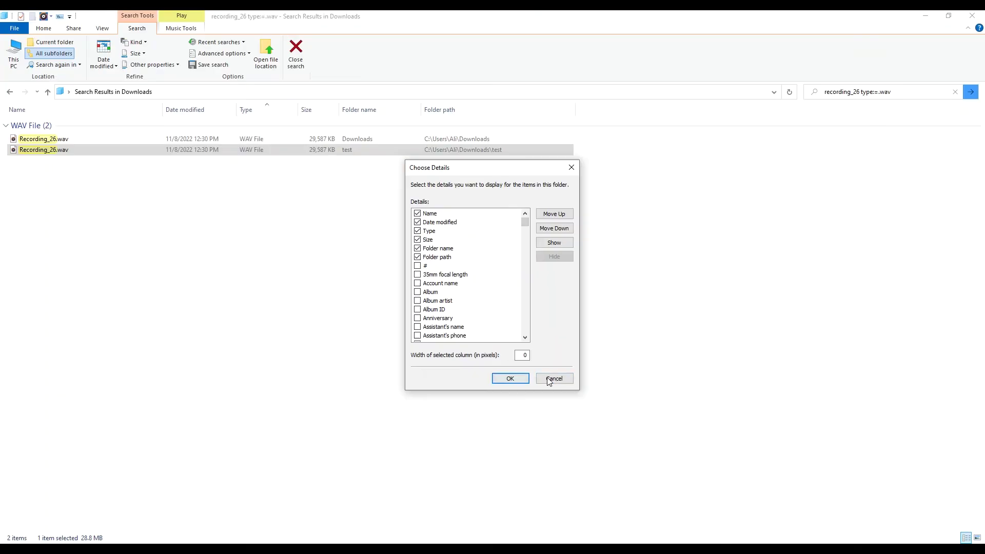
pyautogui.click(549, 378)
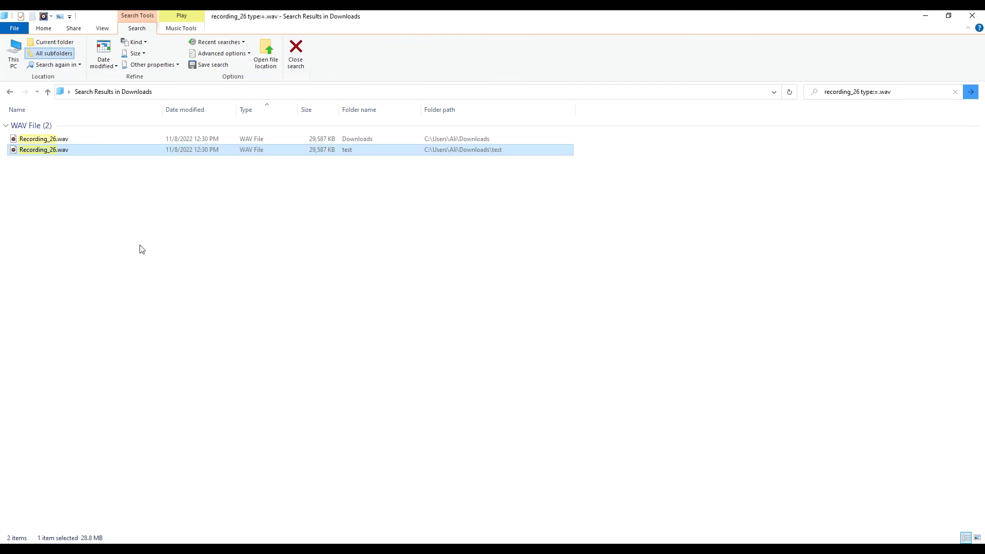
pyautogui.click(10, 92)
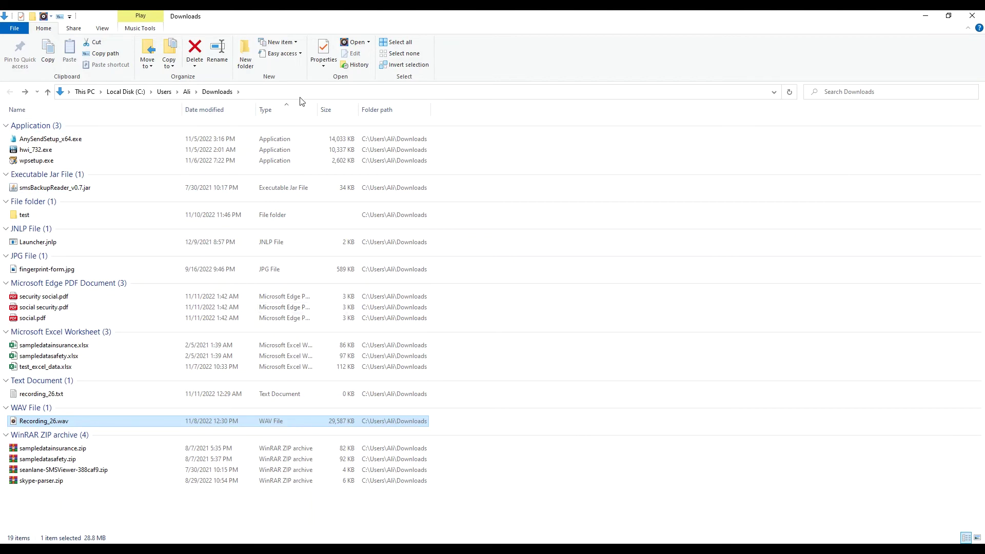
# - Reuse the recording_26 type:=.wav query and add FolderName:=Downloads to it
pyautogui.click(843, 90)
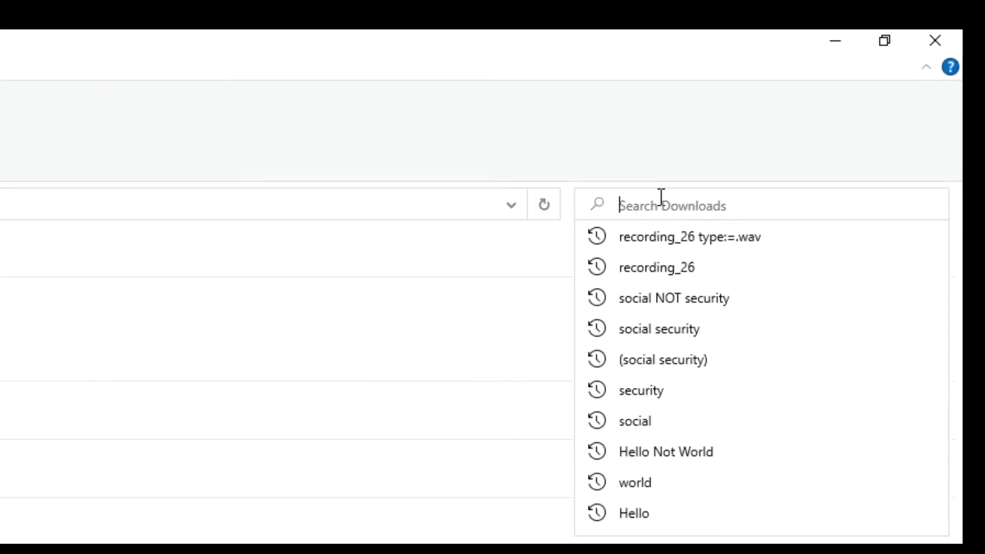
pyautogui.press('Down')
pyautogui.write('F')
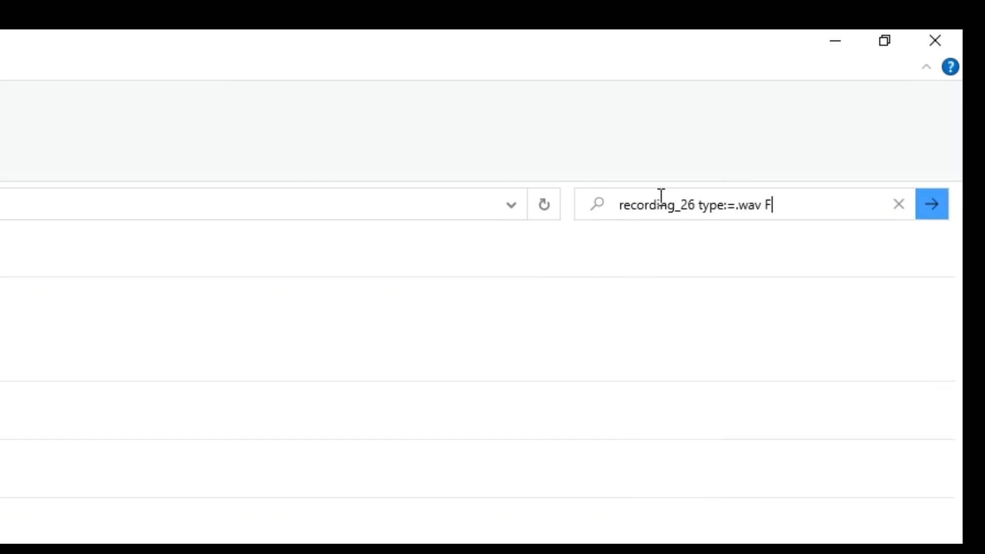
pyautogui.write('olderName')
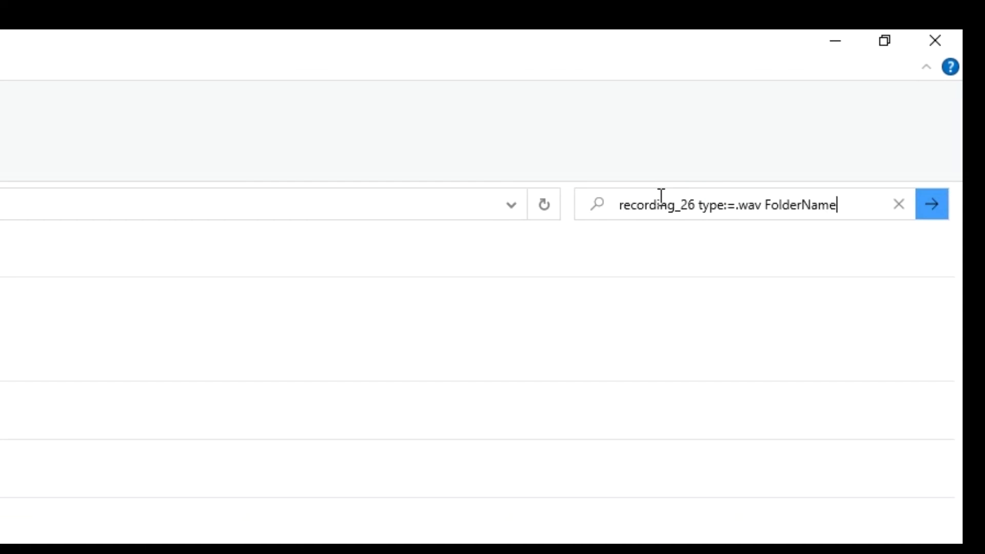
pyautogui.write(':=')
pyautogui.write('Downloads')
pyautogui.press('Return')
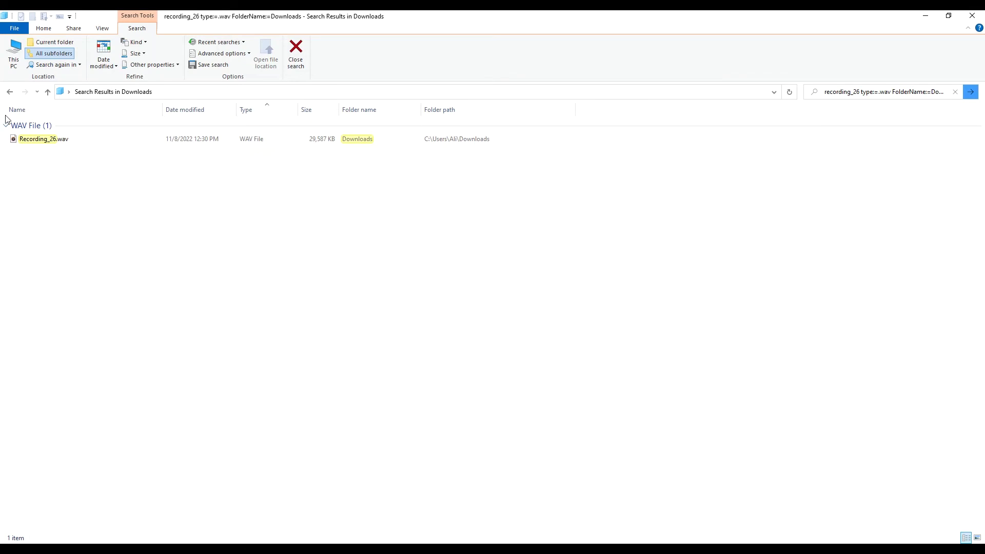
# - Return to Downloads, select security social.pdf, and search the folder for 'social'
pyautogui.click(10, 91)
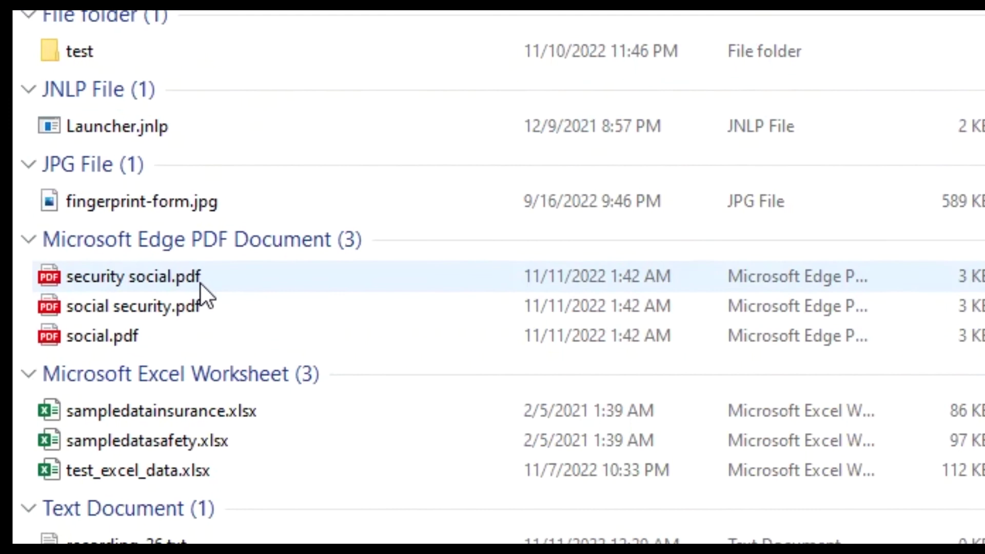
pyautogui.click(201, 284)
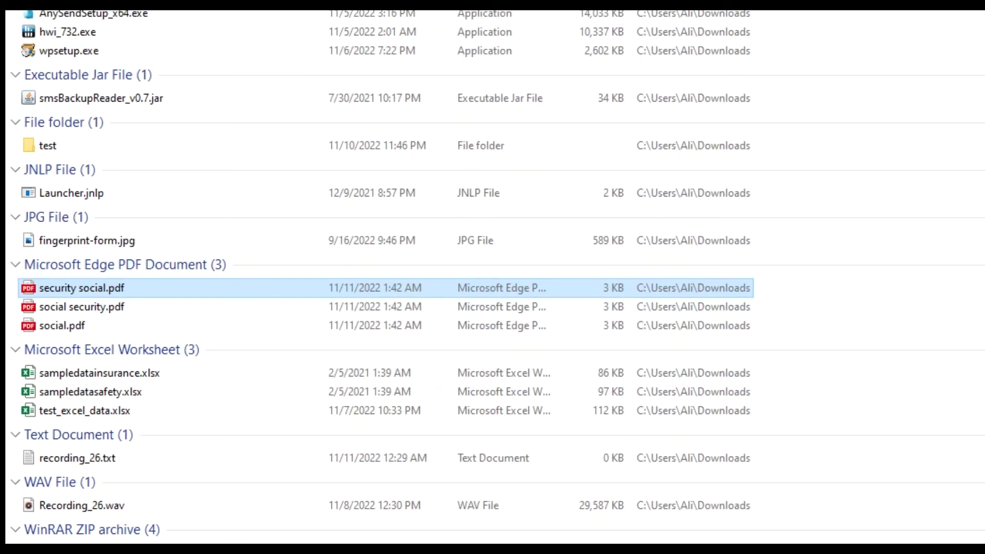
pyautogui.click(879, 92)
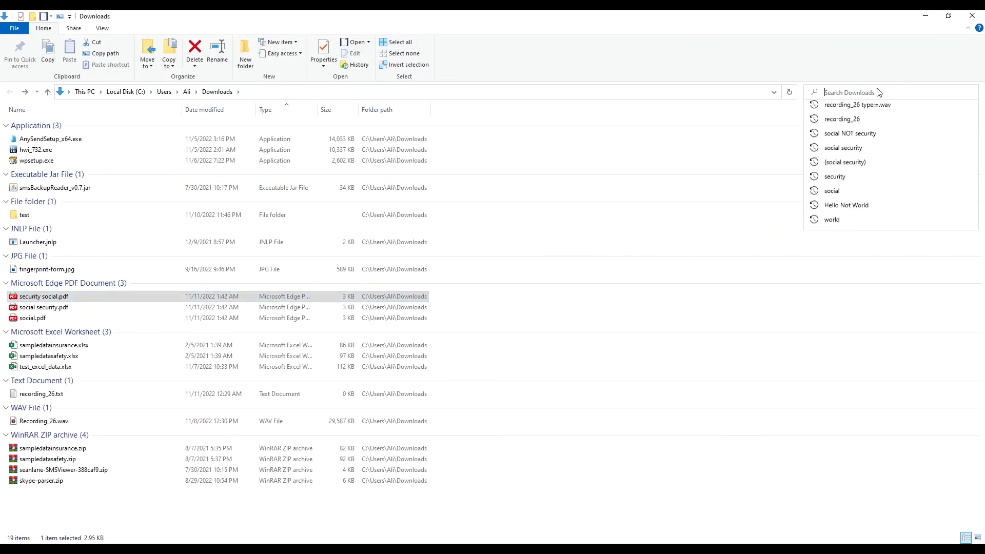
pyautogui.write('social')
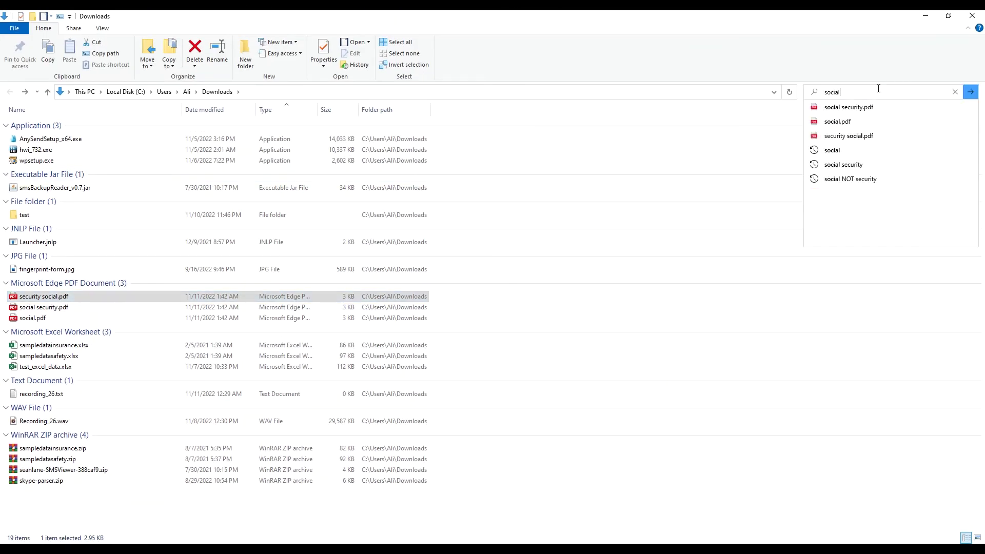
pyautogui.press('Return')
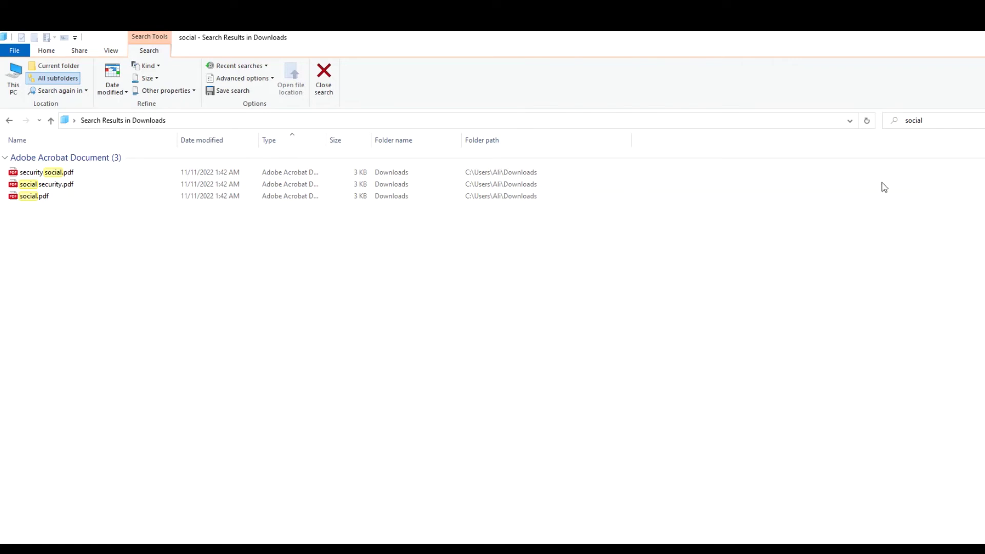
# - Refine the query to 'social NOT security' so only social.pdf remains
pyautogui.click(958, 120)
pyautogui.click(958, 119)
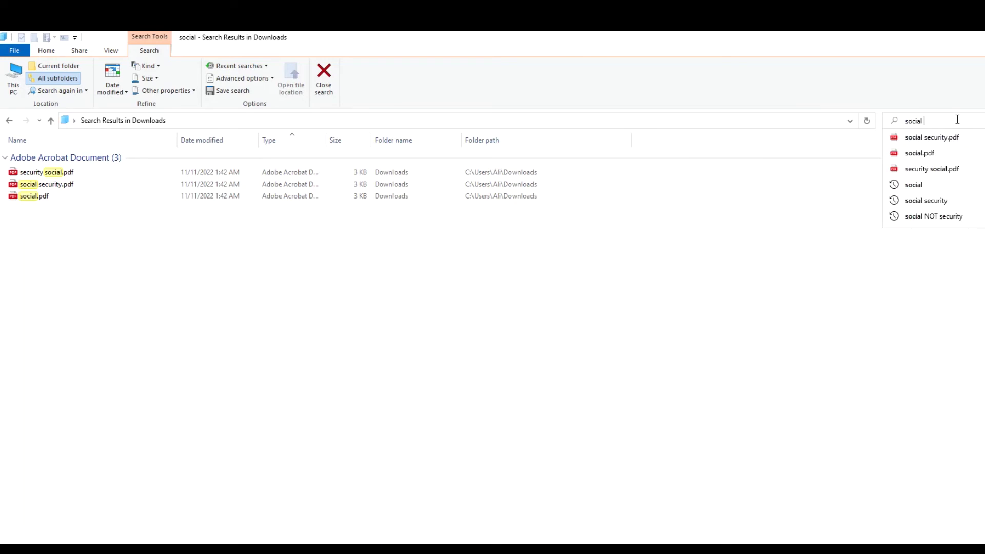
pyautogui.write('NOT')
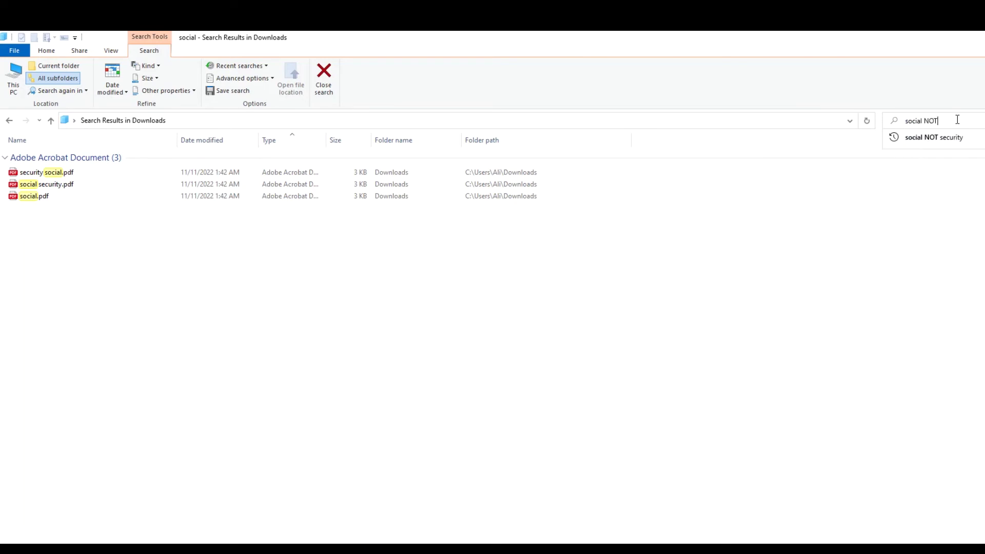
pyautogui.press('Down')
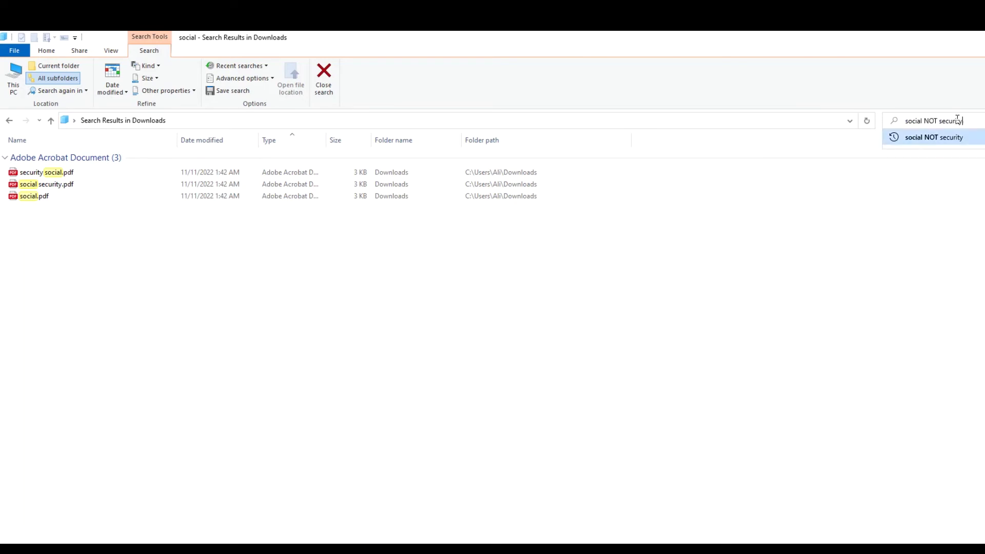
pyautogui.press('Return')
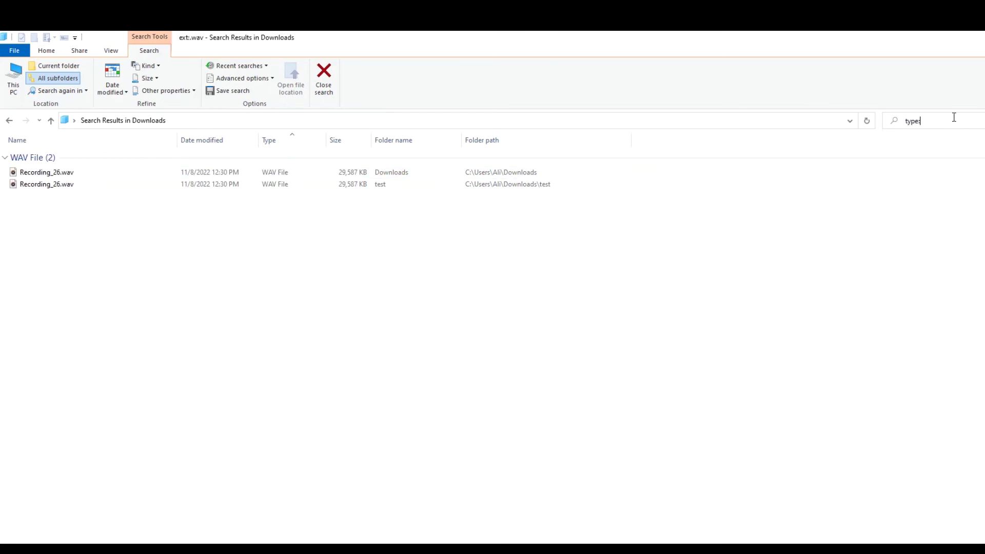
# - Delete the colon from the search text to start clearing the file-type search
pyautogui.press('BackSpace')
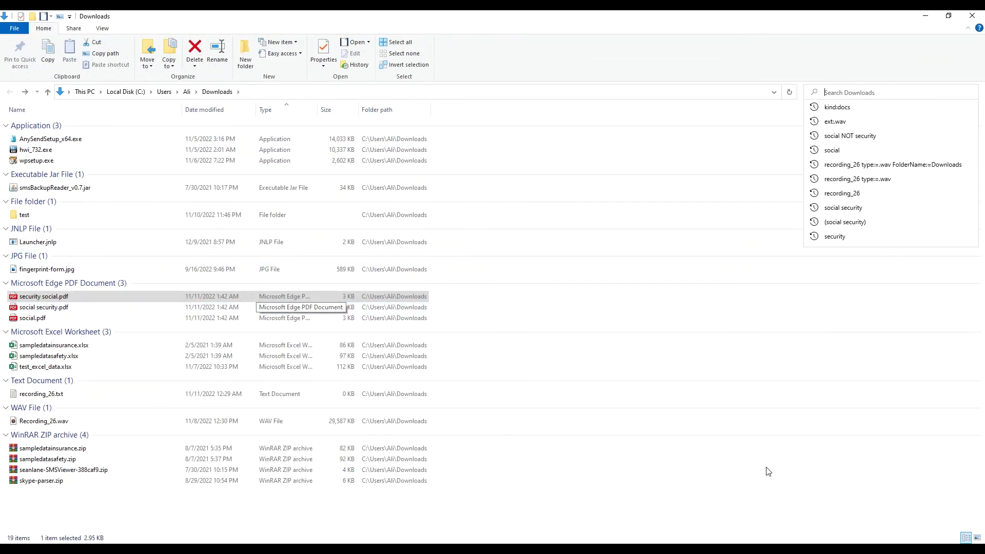
# - Remove the Copy path and Open shortcuts from the Quick Access Toolbar
pyautogui.click(768, 471)
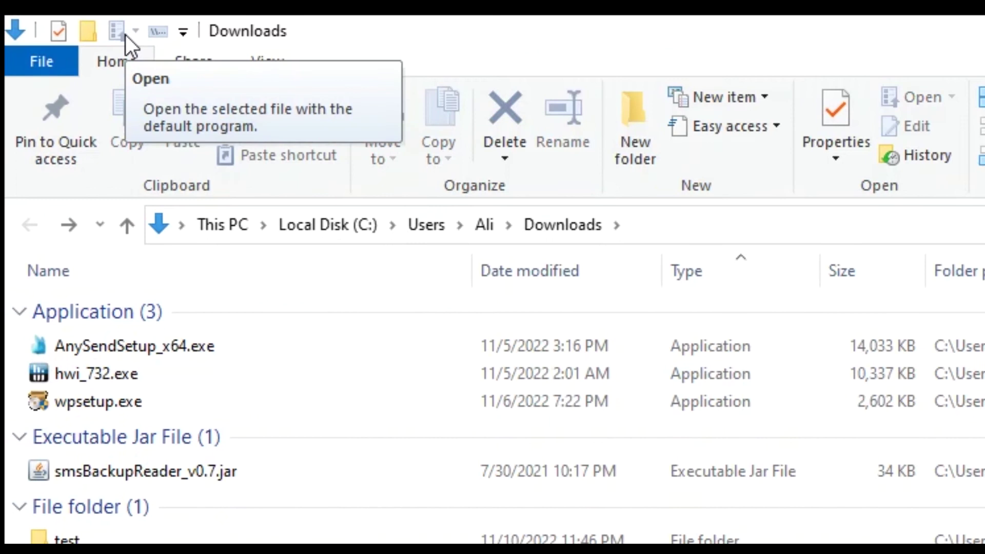
pyautogui.rightClick(156, 32)
pyautogui.click(198, 47)
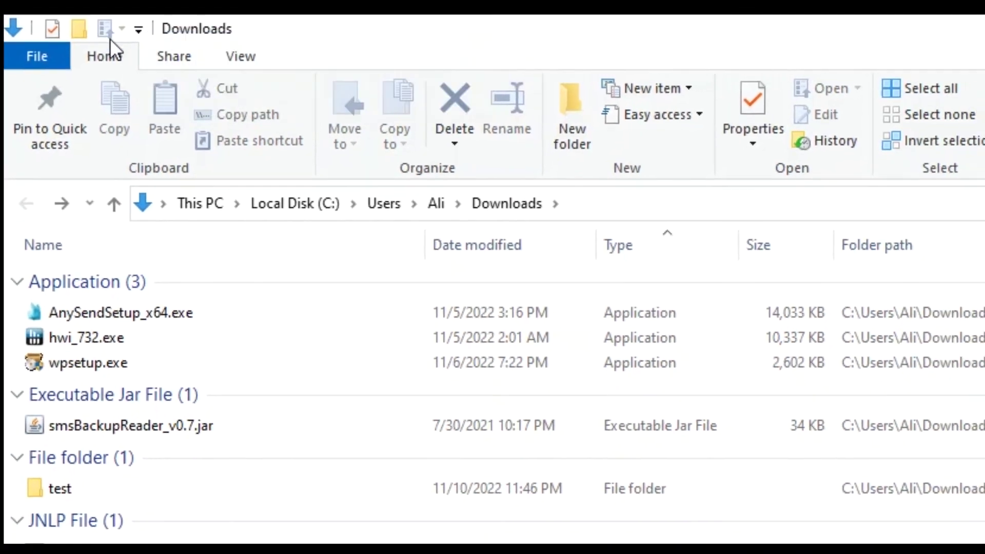
pyautogui.rightClick(109, 30)
pyautogui.click(169, 56)
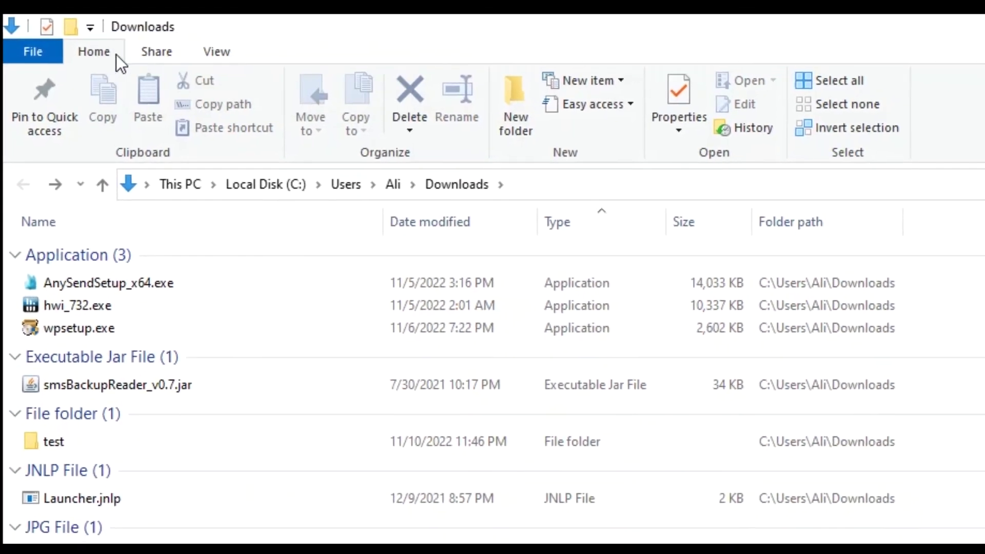
# - Select AnySendSetup_x64.exe and dismiss a misplaced ribbon context menu
pyautogui.click(205, 283)
pyautogui.rightClick(840, 82)
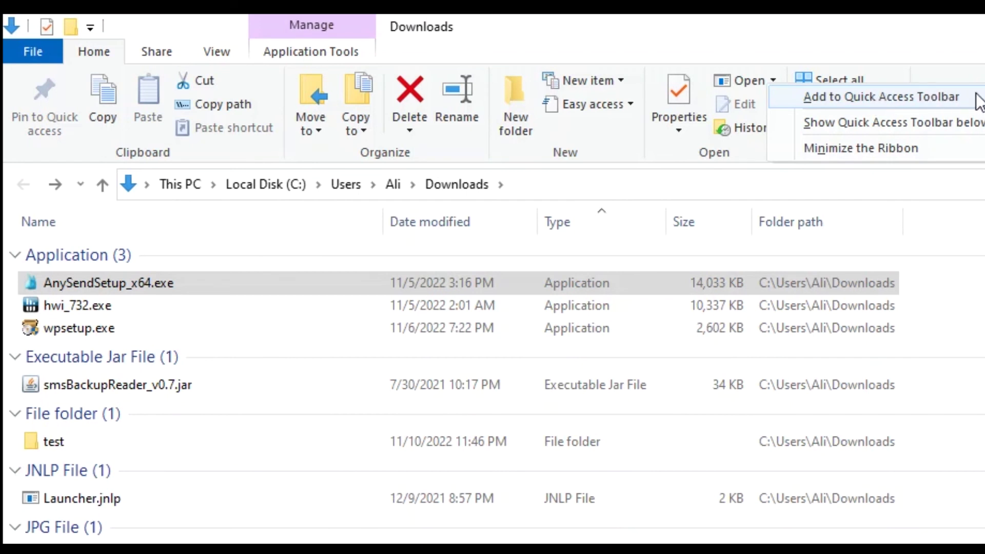
pyautogui.click(758, 95)
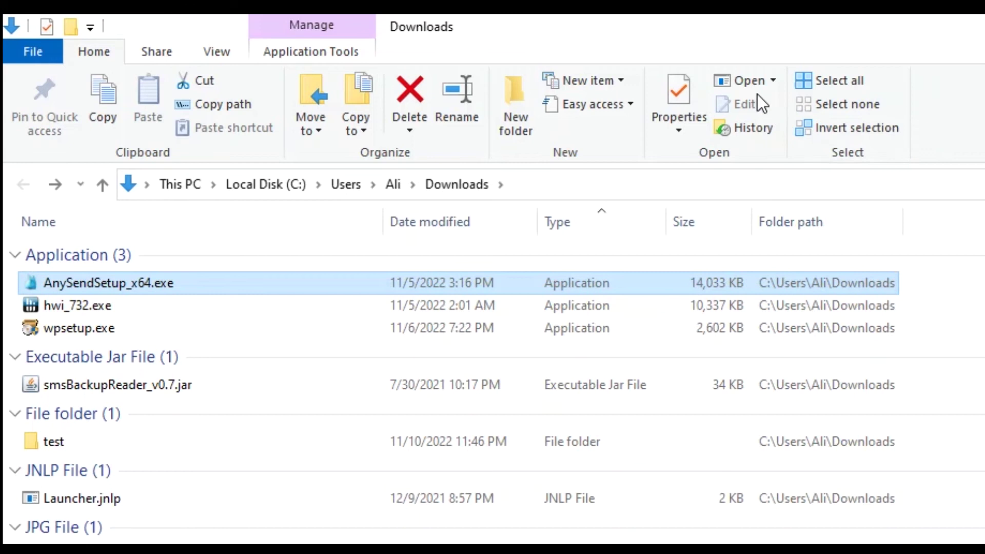
# - Add the Home tab's Open and Copy path commands back to the Quick Access Toolbar
pyautogui.rightClick(755, 88)
pyautogui.click(793, 97)
pyautogui.rightClick(237, 103)
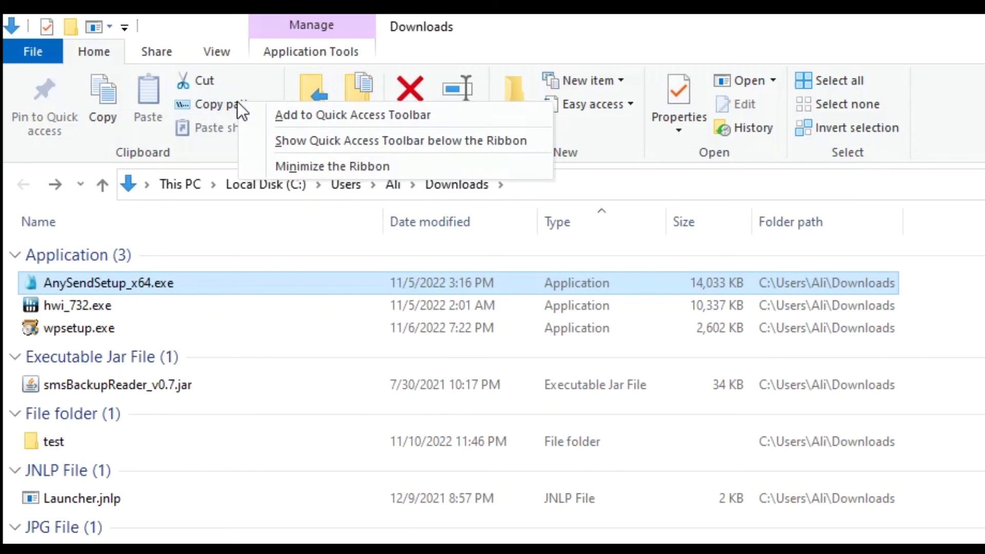
pyautogui.click(297, 117)
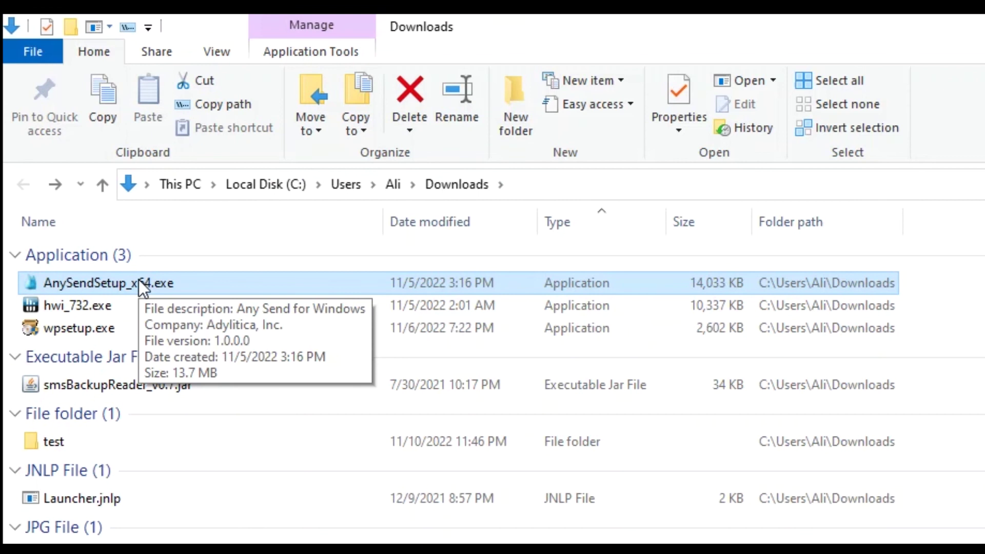
pyautogui.press('alt')
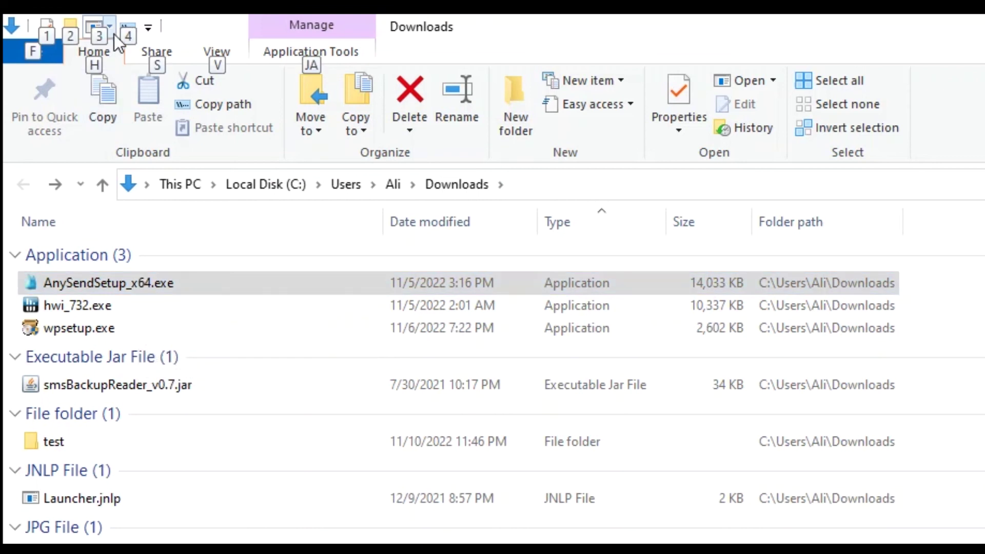
pyautogui.moveTo(226, 288)
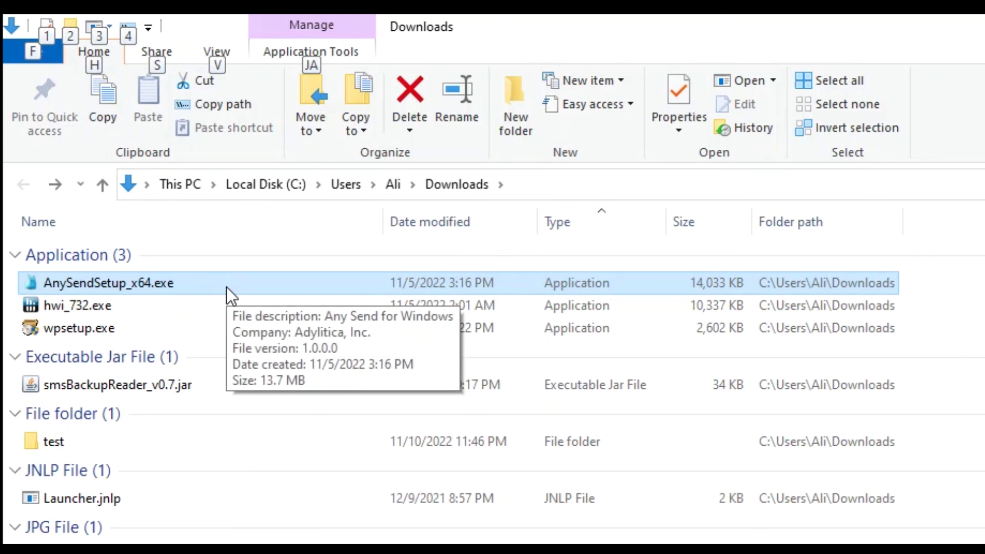
pyautogui.press('3')
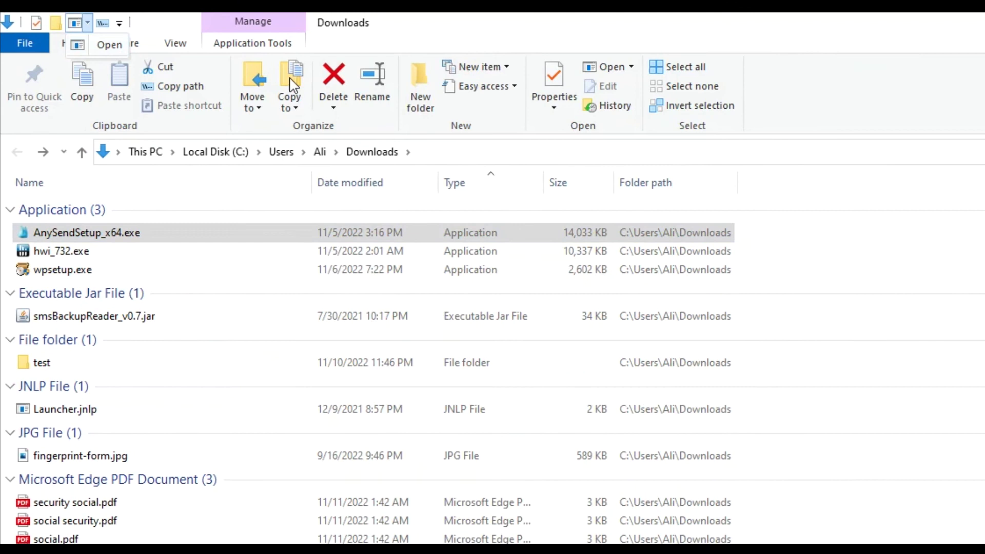
pyautogui.press('Escape')
pyautogui.click(114, 492)
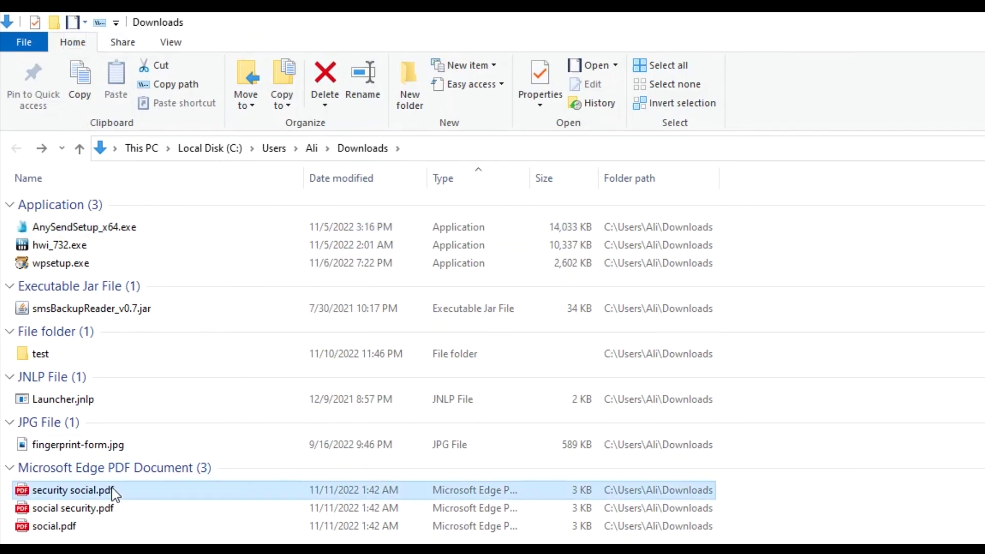
pyautogui.press('alt')
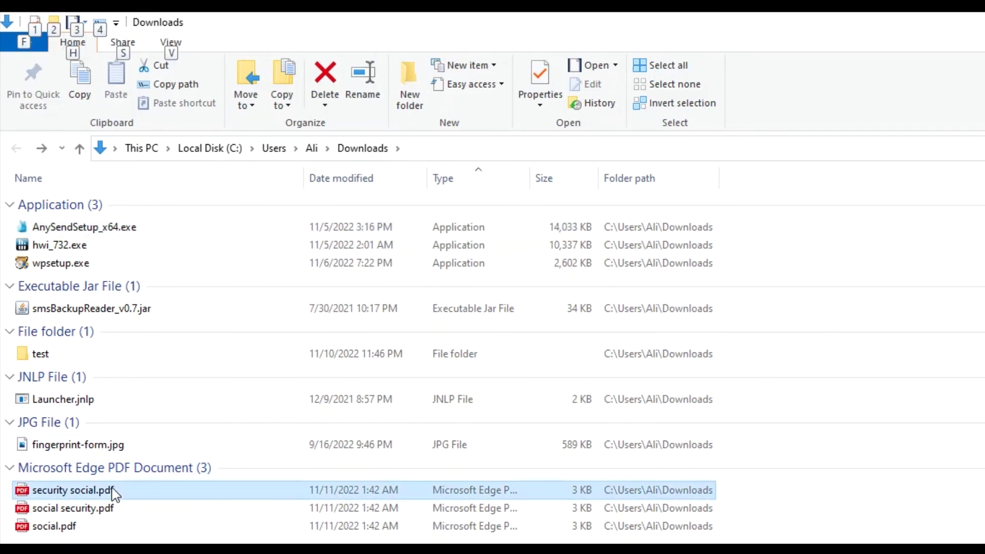
pyautogui.press('3')
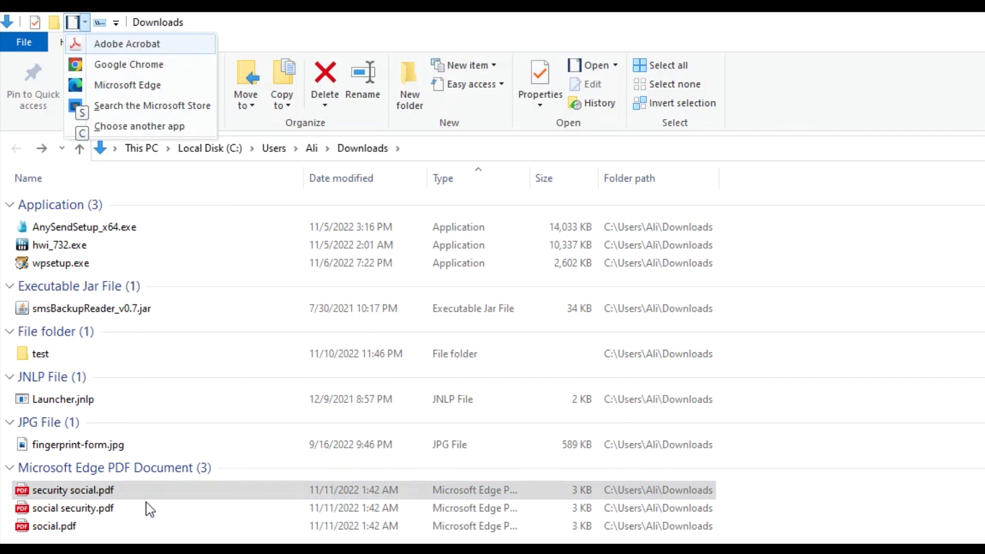
pyautogui.click(165, 507)
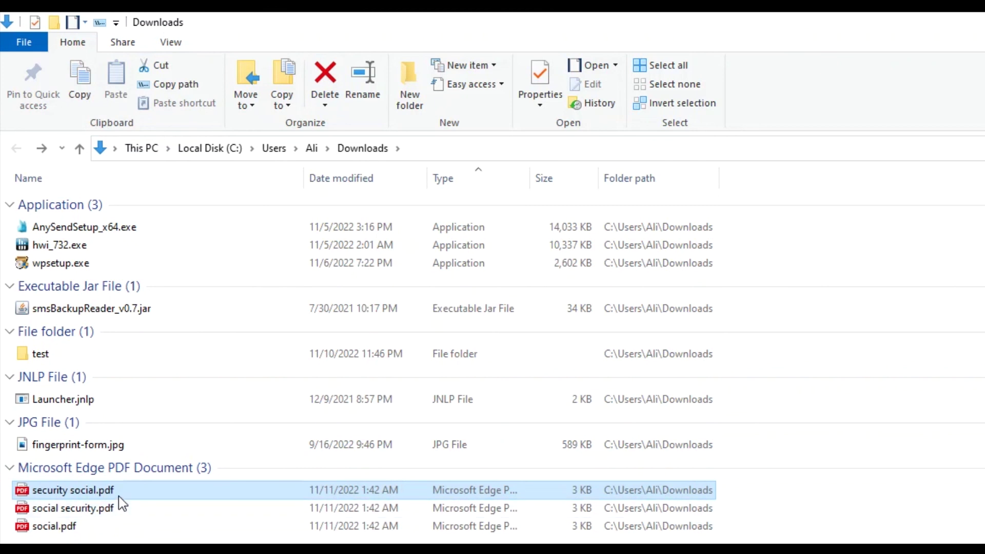
# - Copy security social.pdf's path with the Alt key shortcut, paste it into Notepad, then open its extended menu
pyautogui.press('alt')
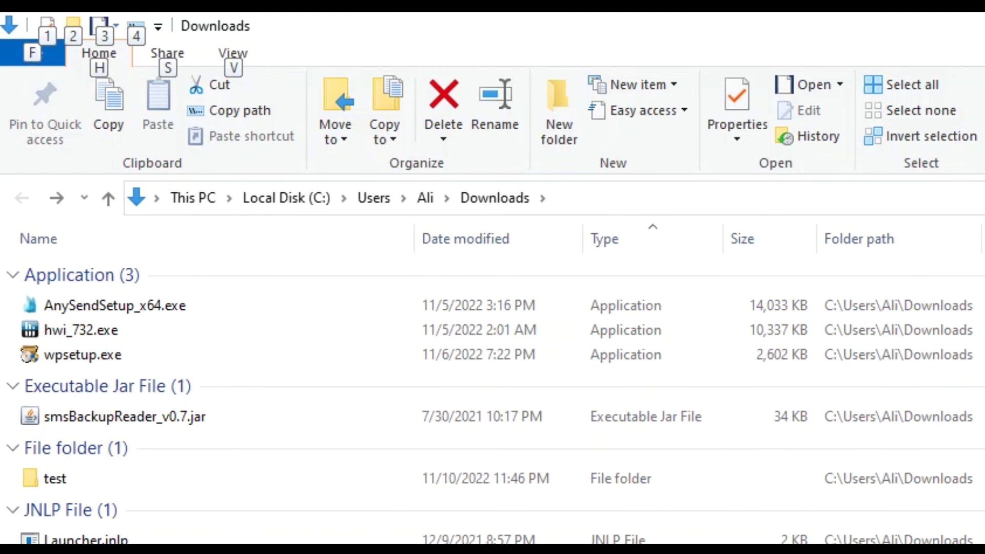
pyautogui.press('alt')
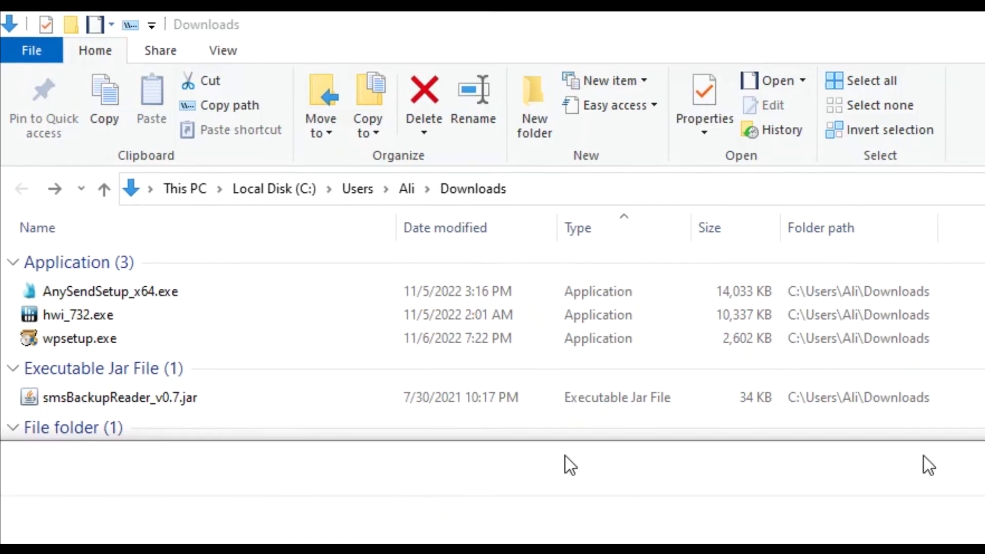
pyautogui.hotkey('ctrl', 'v')
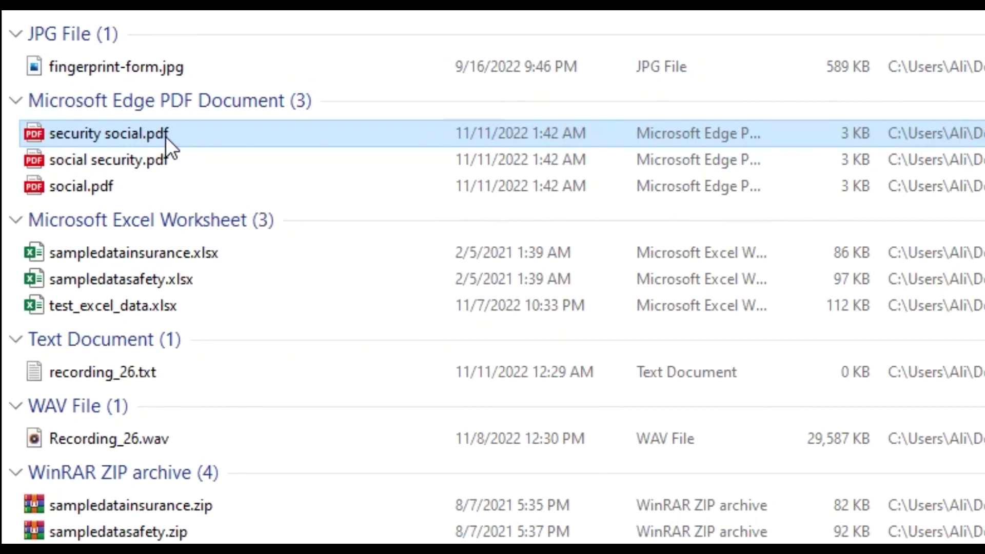
pyautogui.keyDown('ctrl'); pyautogui.keyDown('shift'); pyautogui.rightClick(165, 137); pyautogui.keyUp('shift'); pyautogui.keyUp('ctrl')
# - Paste the quoted security social.pdf path again on a new line below the first in Notepad
pyautogui.click(316, 463)
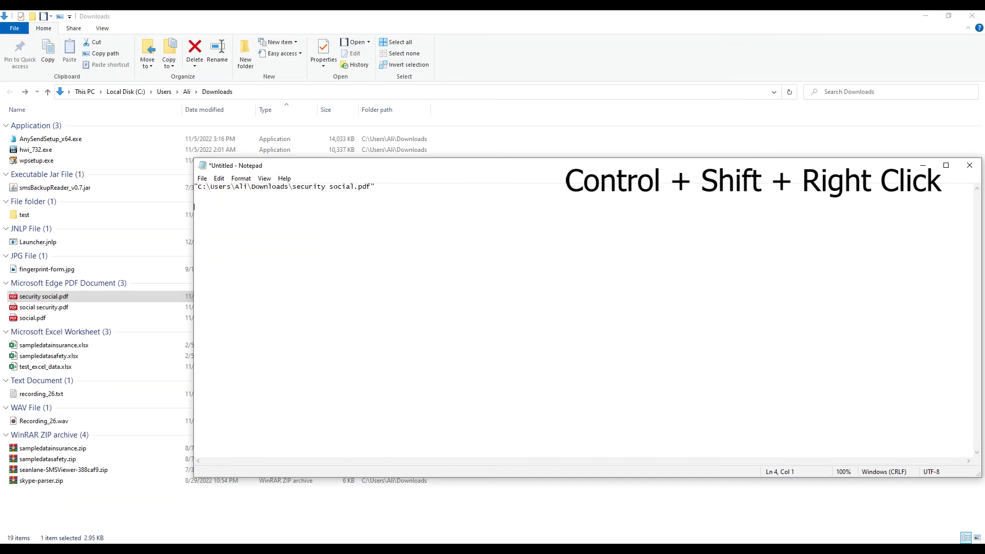
pyautogui.hotkey('ctrl', 'v')
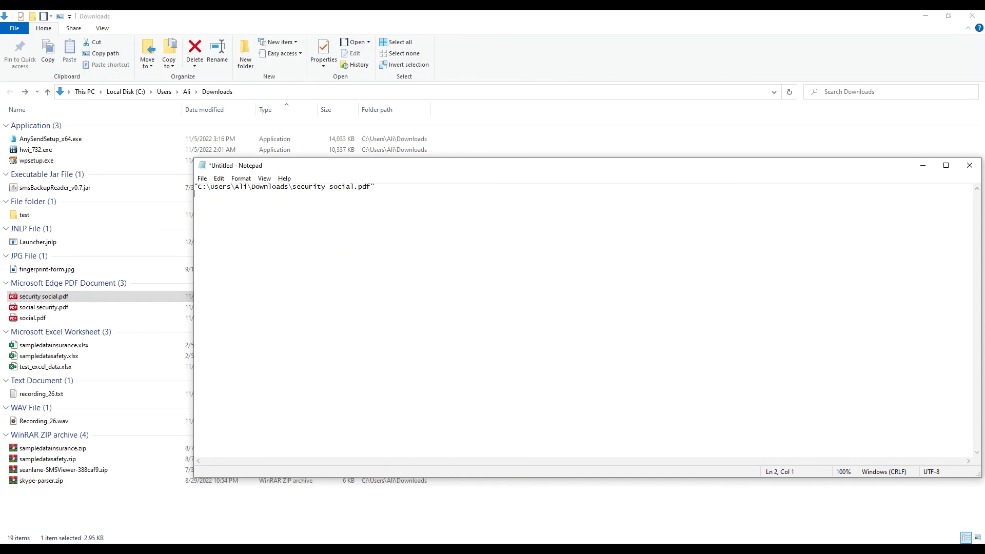
pyautogui.hotkey('ctrl', 'v')
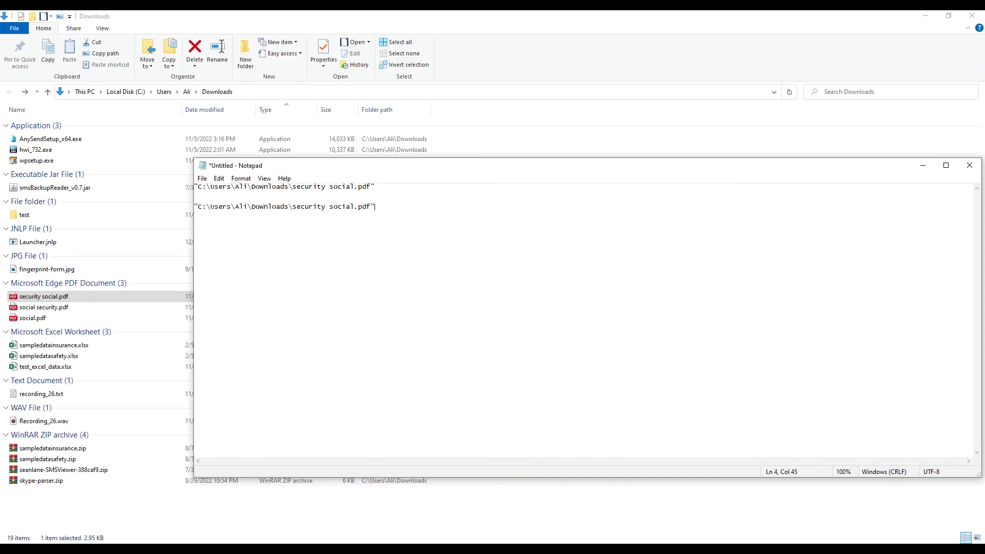